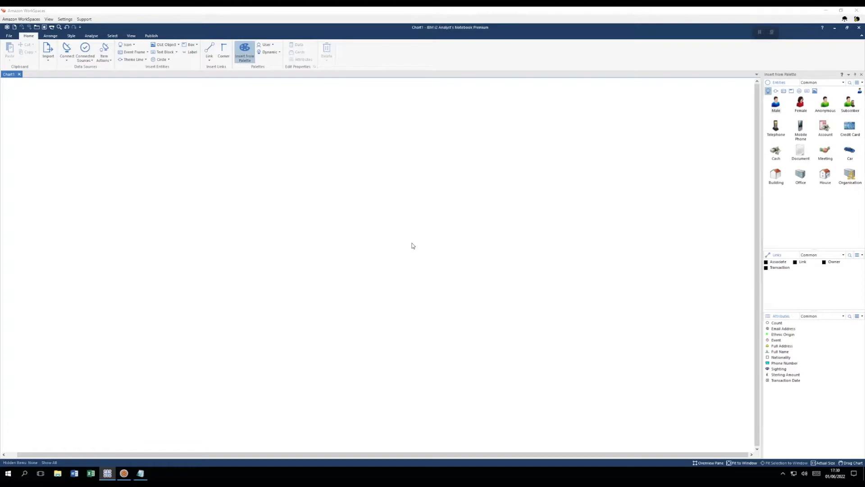
Open the chart's Chart Properties and show the Definitions > Grading System page
right_click(390, 225)
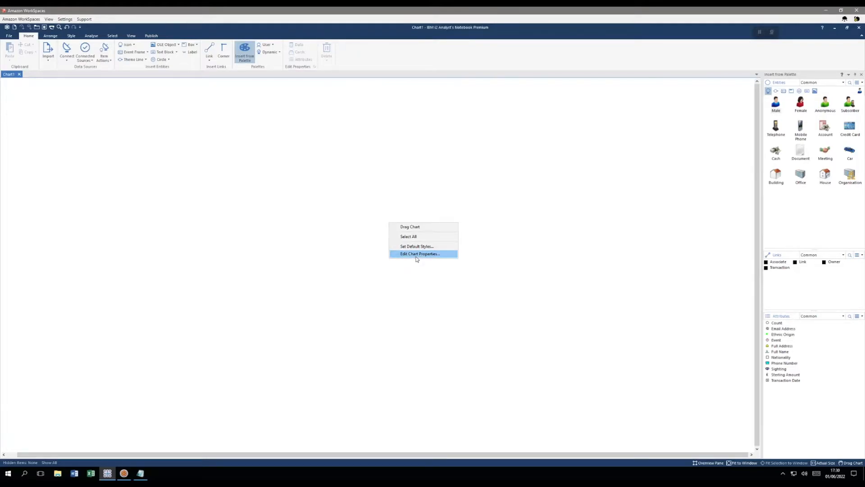
click(417, 256)
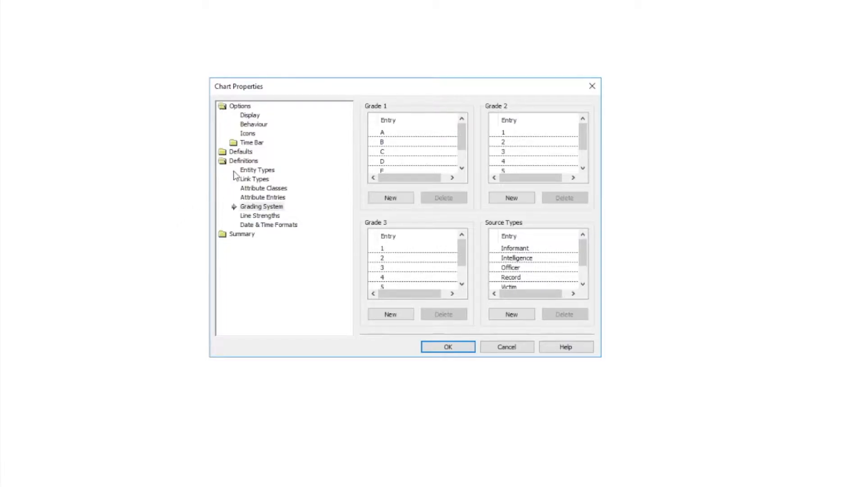
click(255, 207)
Delete all five entries, A through E, from the Grade 1 list
click(411, 131)
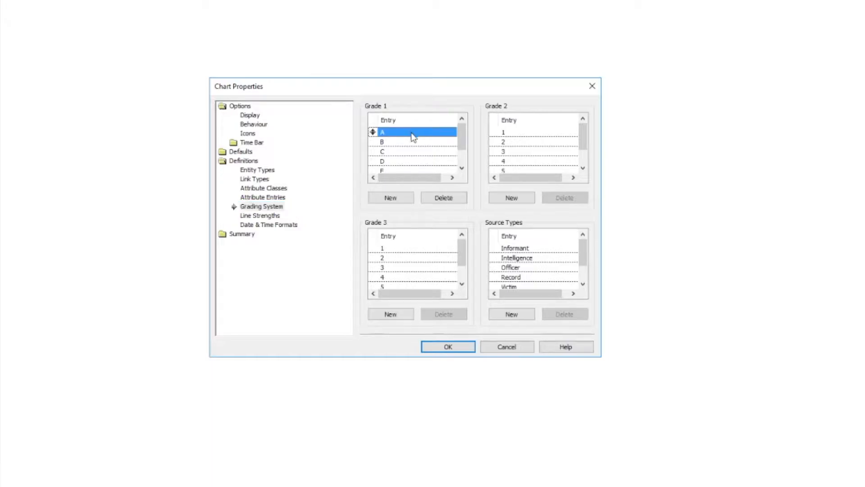
click(447, 200)
click(447, 200)
click(447, 200)
click(448, 200)
click(447, 200)
Delete every entry from the Grade 2 list
click(531, 131)
click(565, 199)
click(565, 198)
click(565, 199)
click(565, 198)
click(566, 199)
Delete every entry from the Grade 3 list, leaving Source Types alone
click(409, 249)
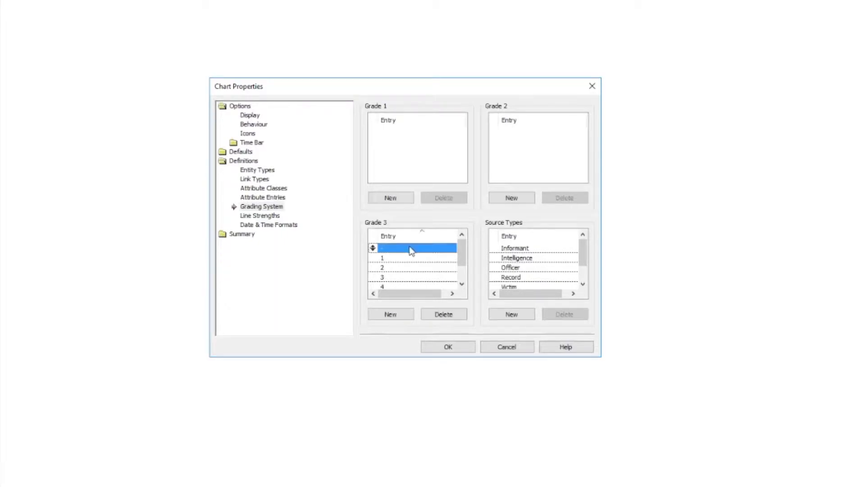
click(438, 316)
click(436, 314)
click(437, 315)
click(436, 314)
click(436, 314)
click(437, 315)
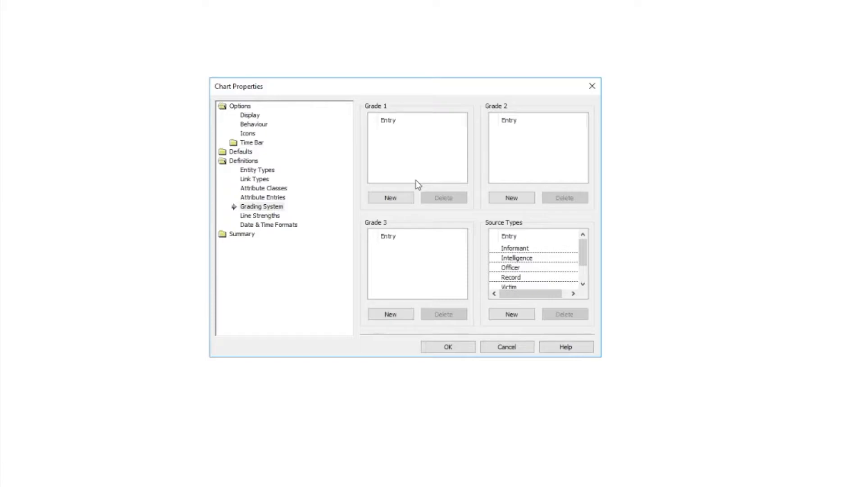
Add Grade 1 entries 1, 2, 3 and -
click(391, 198)
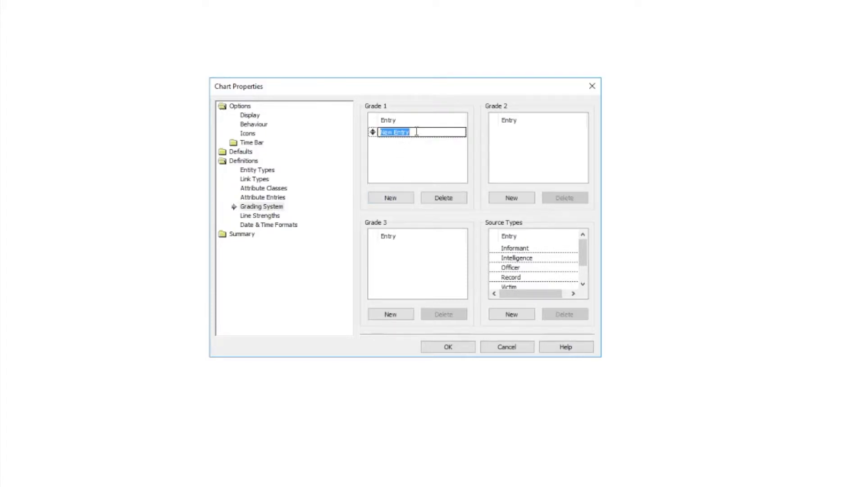
text(1)
click(391, 201)
text(2)
click(393, 200)
text(3)
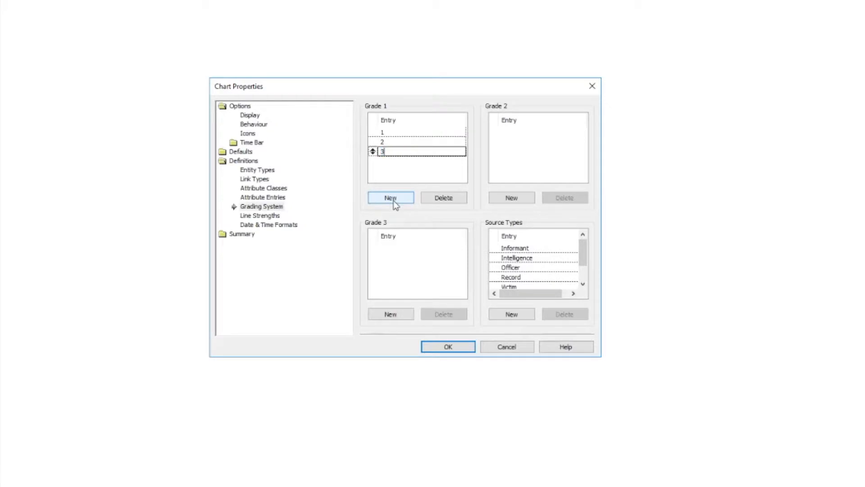
click(393, 200)
text(-)
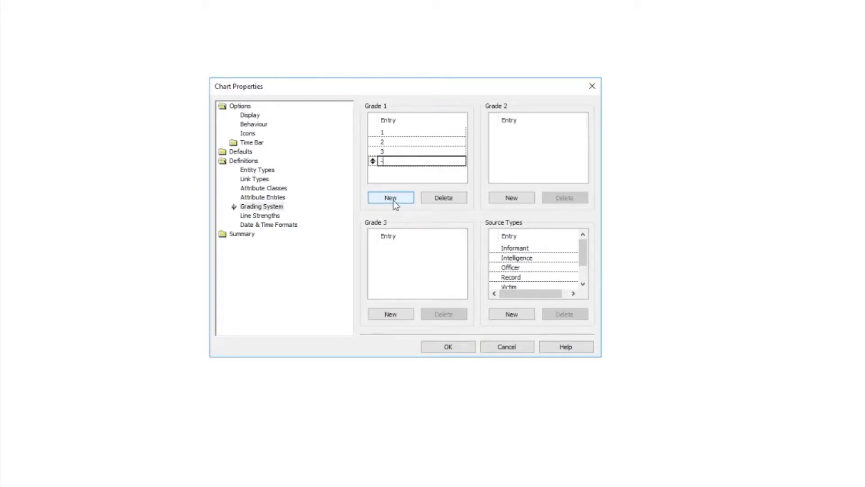
Add Grade 2 entries A, B, C, D, E and -
click(523, 200)
text(A)
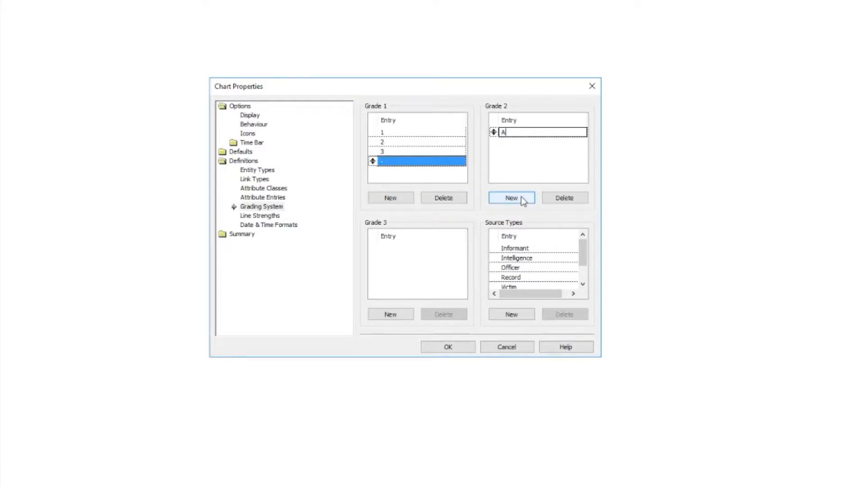
click(523, 200)
text(B)
click(523, 200)
text(C)
click(523, 201)
text(D)
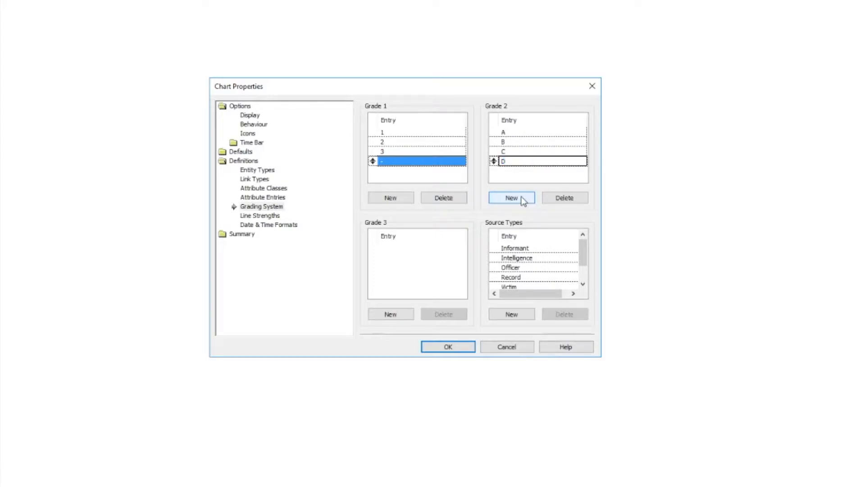
click(523, 200)
text(E)
click(523, 200)
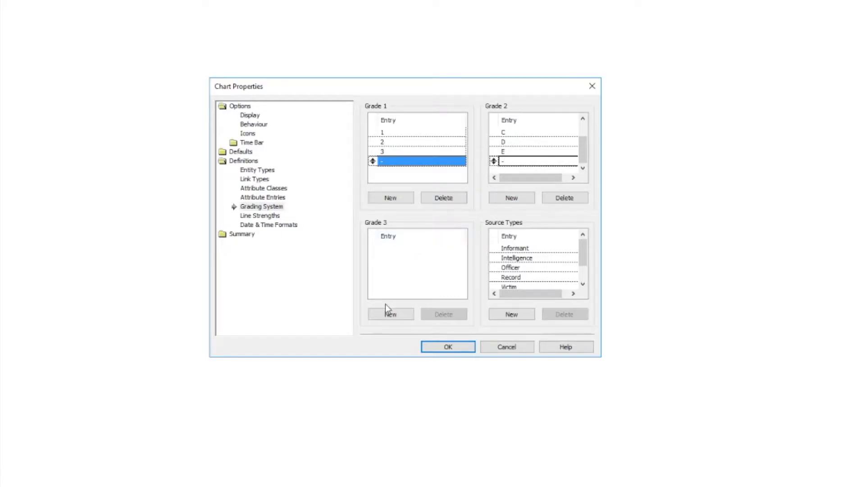
Add Grade 3 entries P, C and -, then apply the new grades
click(390, 314)
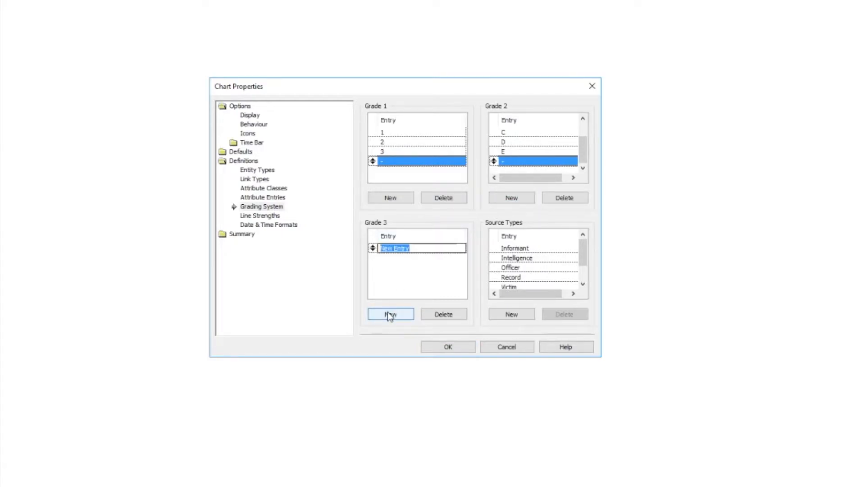
text(P)
click(391, 314)
text(C)
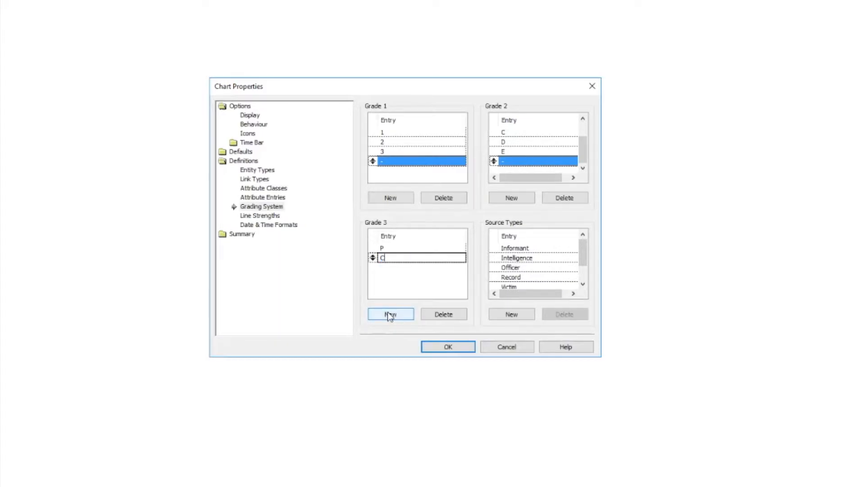
click(390, 315)
text(-)
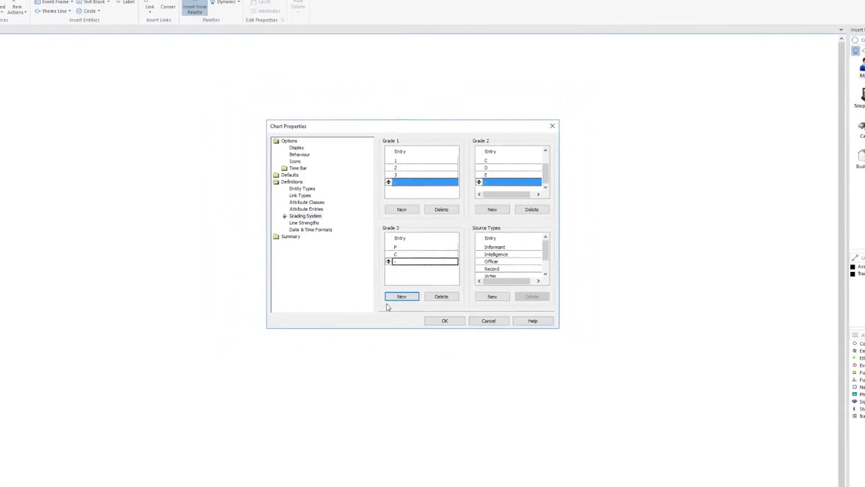
click(445, 320)
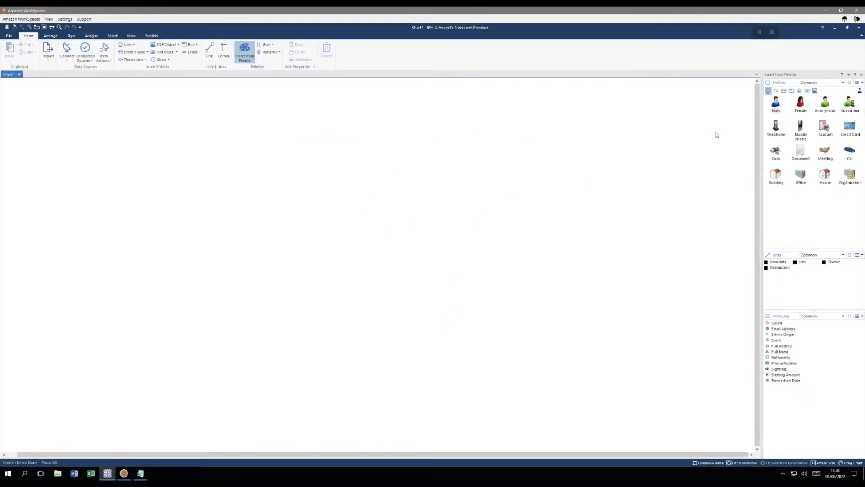
Drop a Male entity at the chart centre and set its grades to 2, C and C
drag(776, 107, 400, 220)
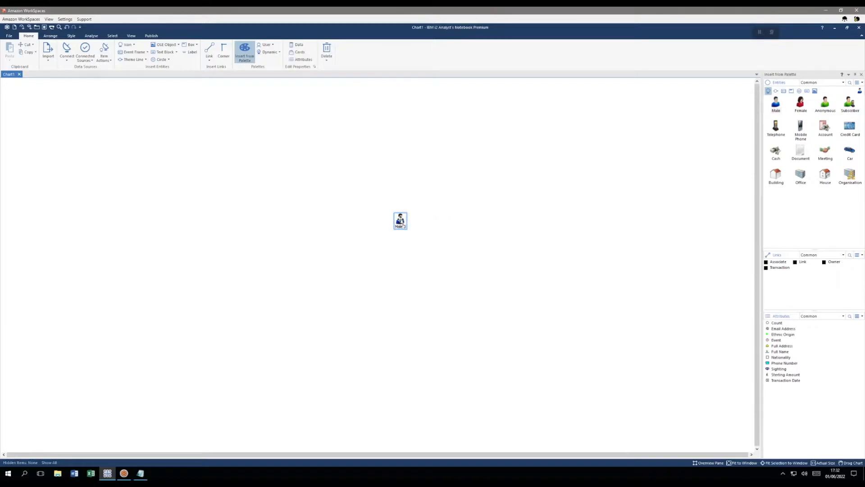
double_click(400, 220)
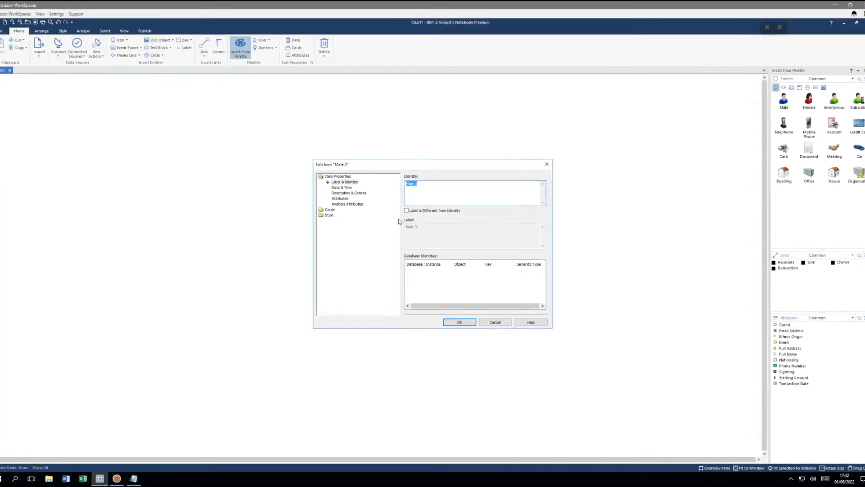
click(324, 181)
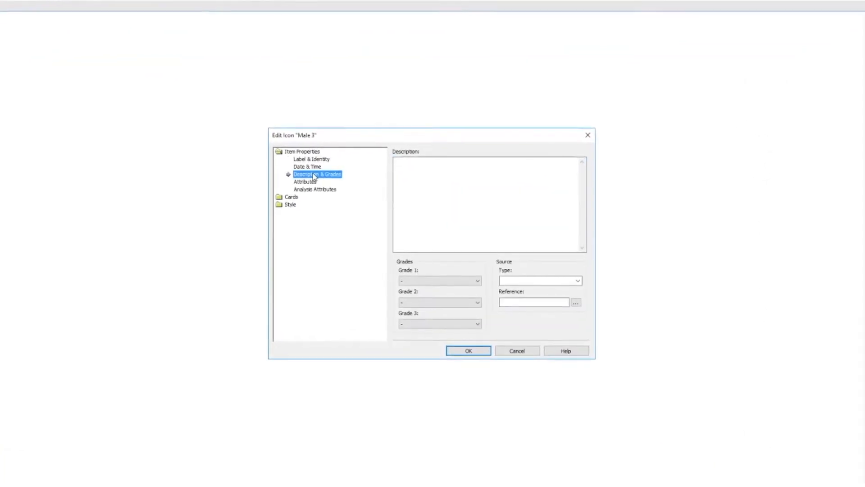
click(454, 277)
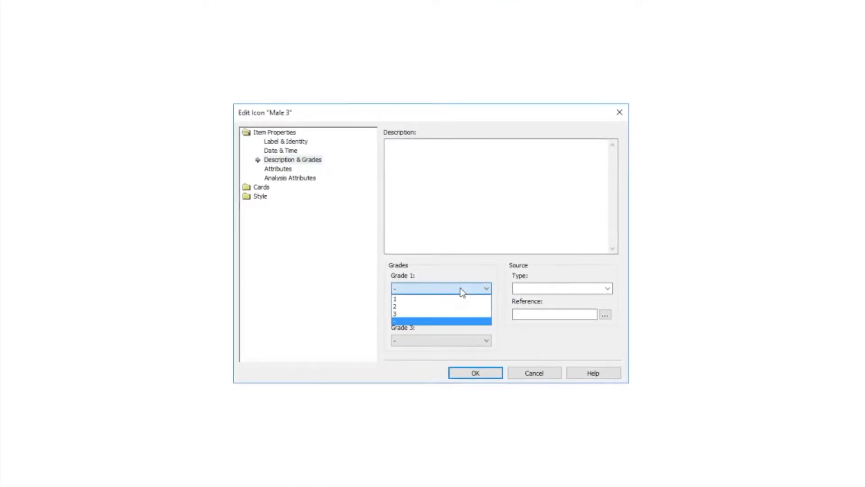
click(442, 307)
click(441, 315)
click(420, 340)
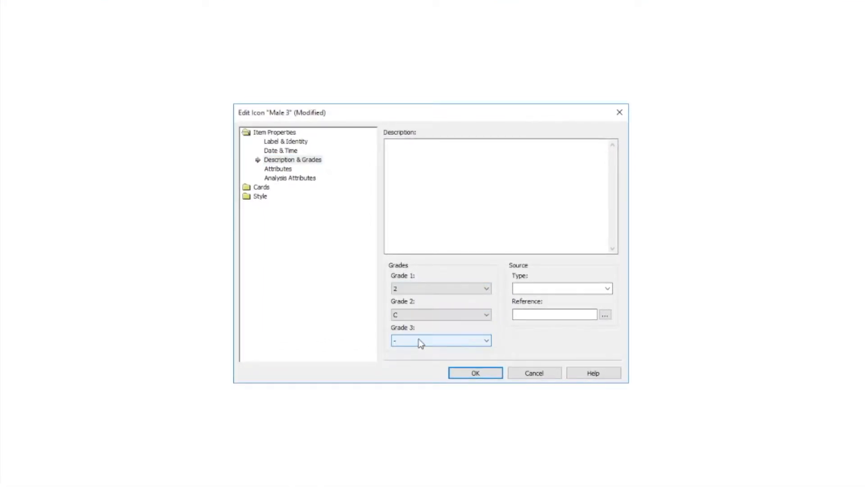
click(420, 341)
click(405, 365)
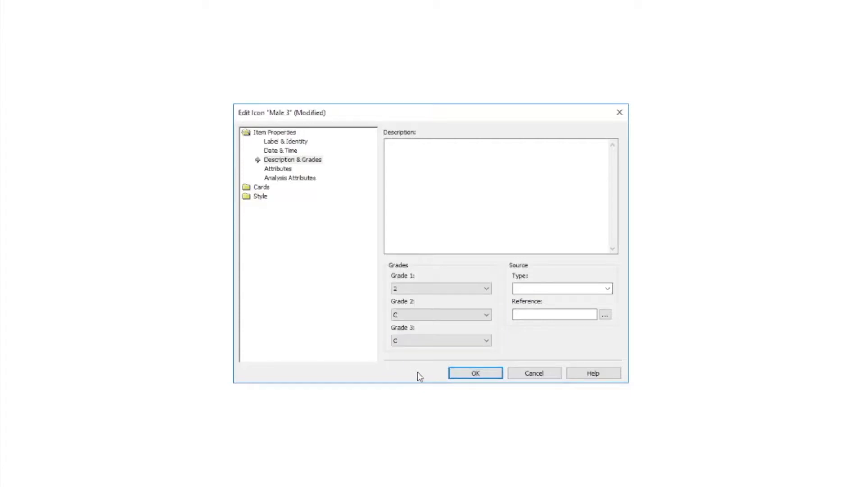
click(462, 373)
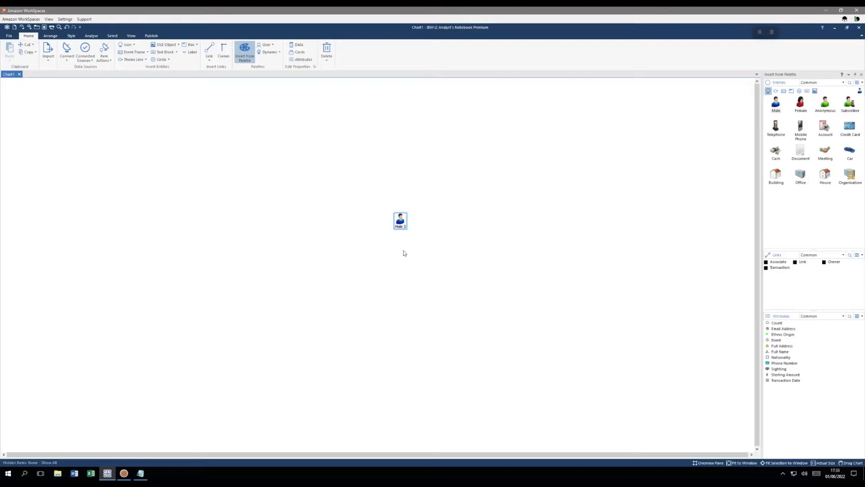
Switch to iBase, then expand and collapse Entities in the Database Explorer
click(124, 473)
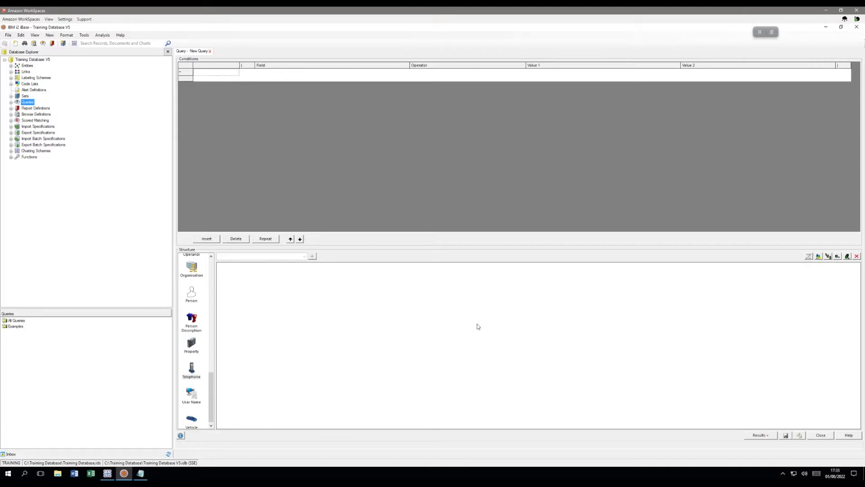
click(11, 65)
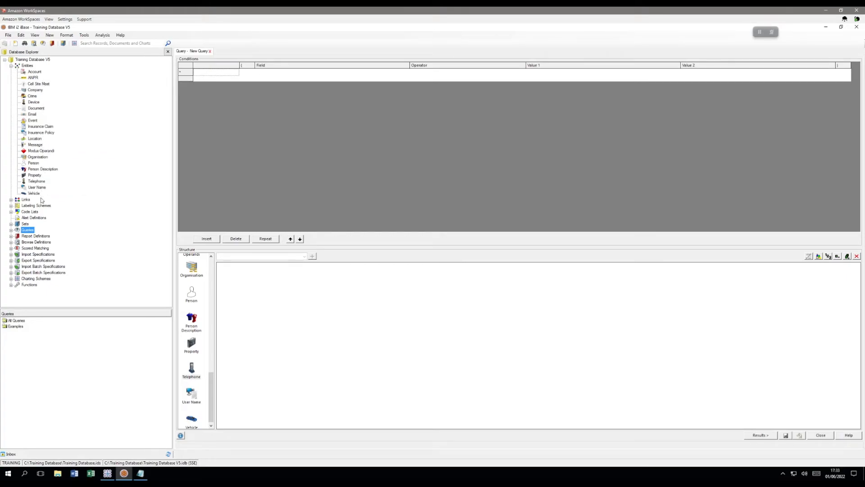
click(11, 66)
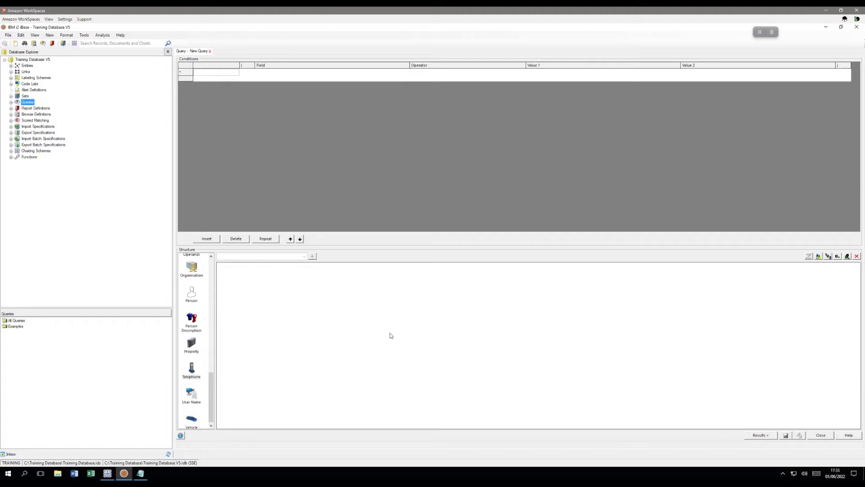
click(140, 473)
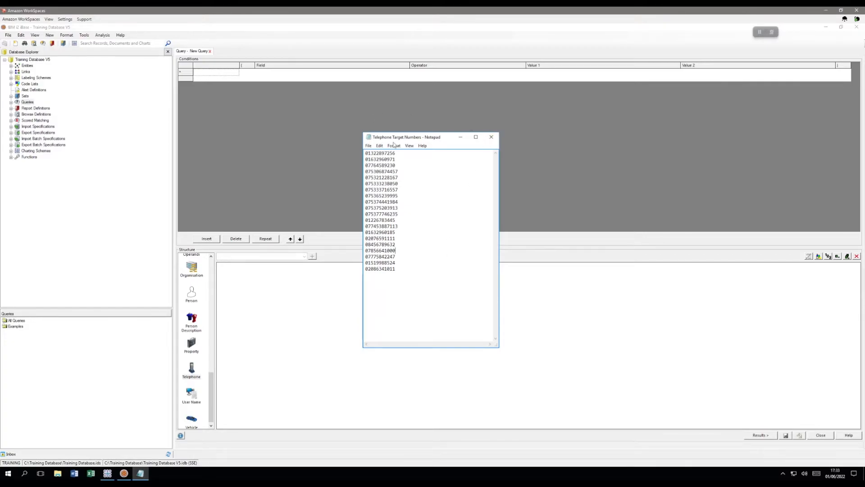
drag(400, 269, 367, 153)
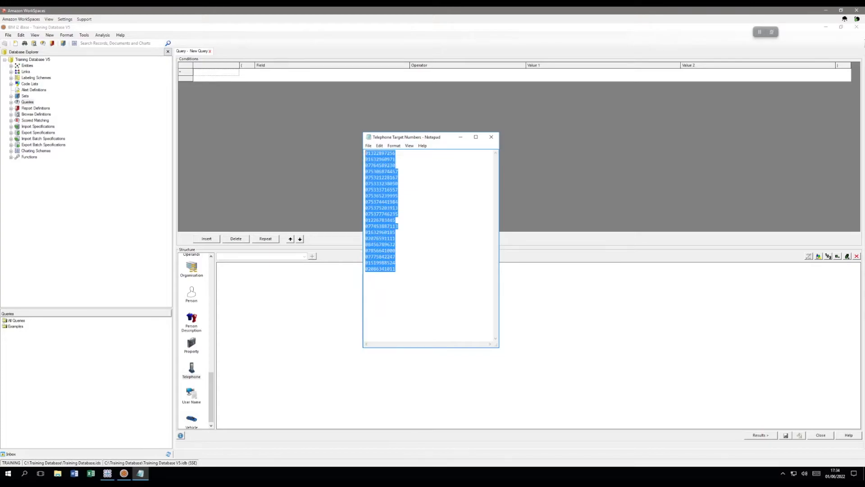
click(416, 270)
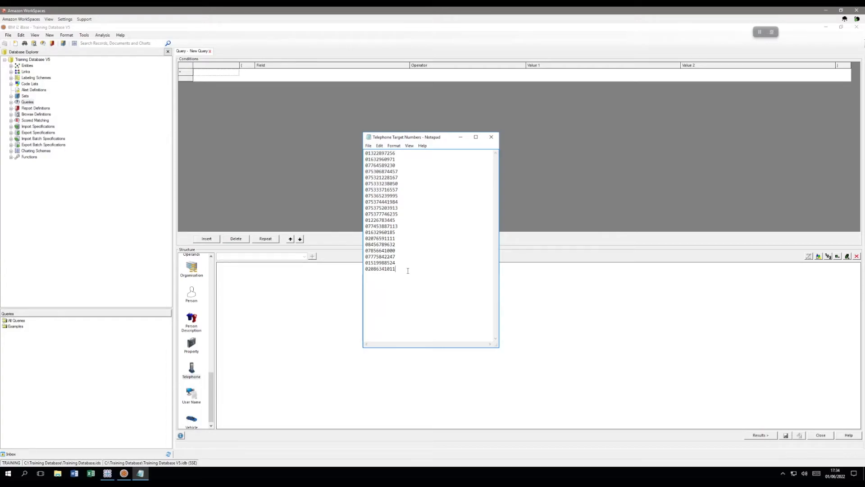
click(491, 137)
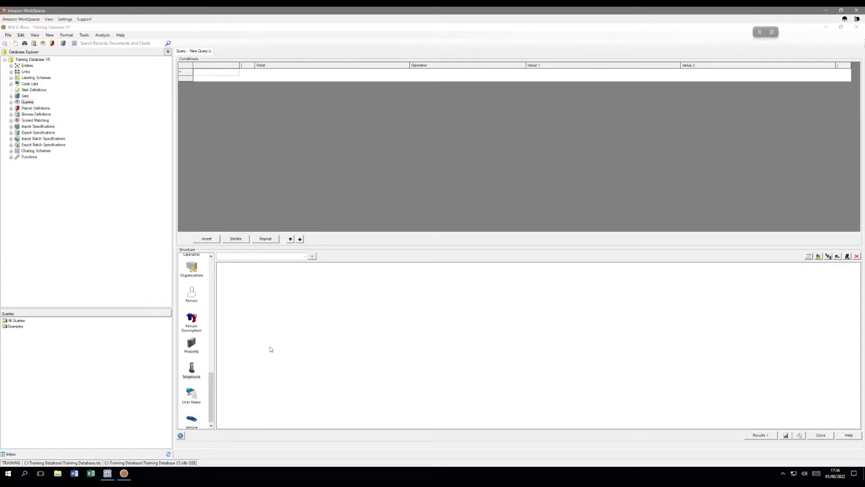
Add a Telephone operand with the condition Telephone Number 'in list' and open its value list
drag(191, 370, 449, 339)
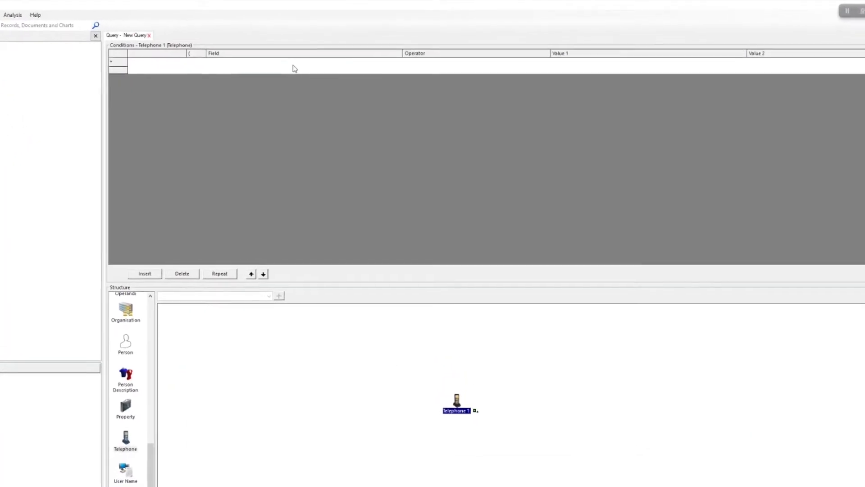
click(293, 62)
click(399, 62)
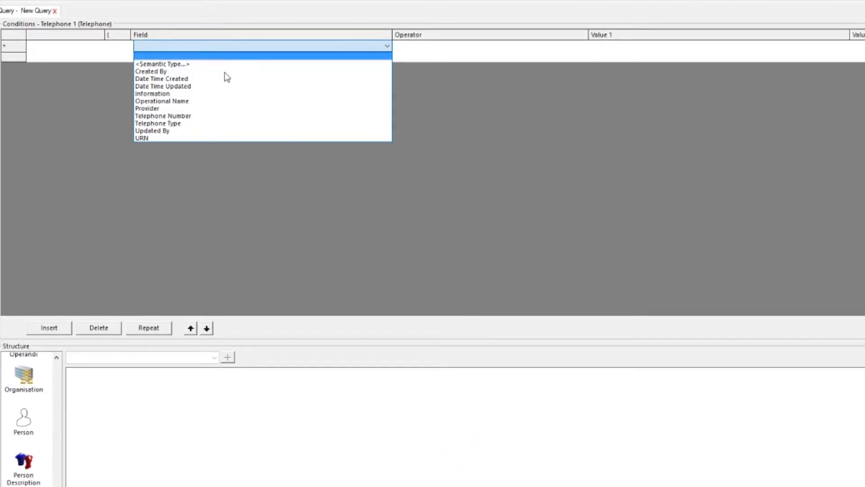
click(211, 117)
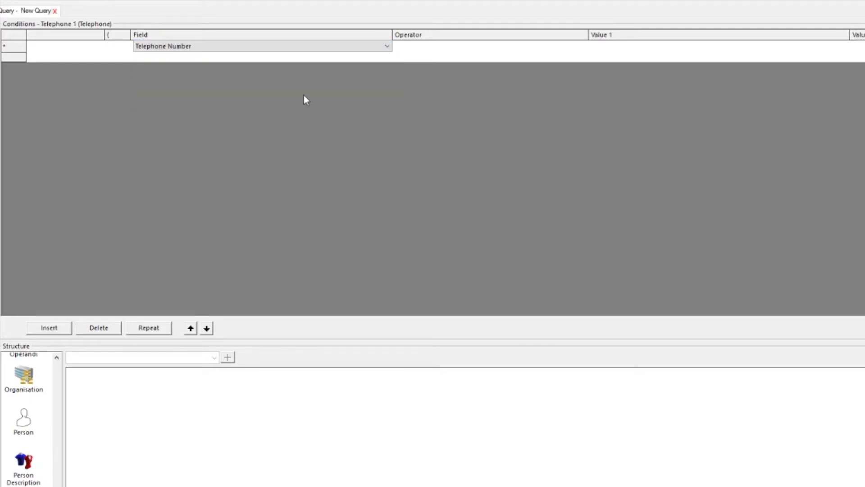
click(511, 51)
click(579, 47)
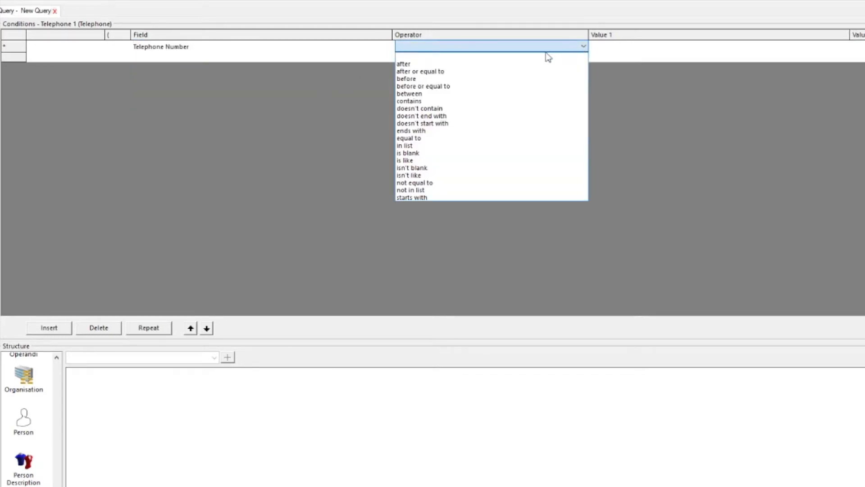
click(421, 146)
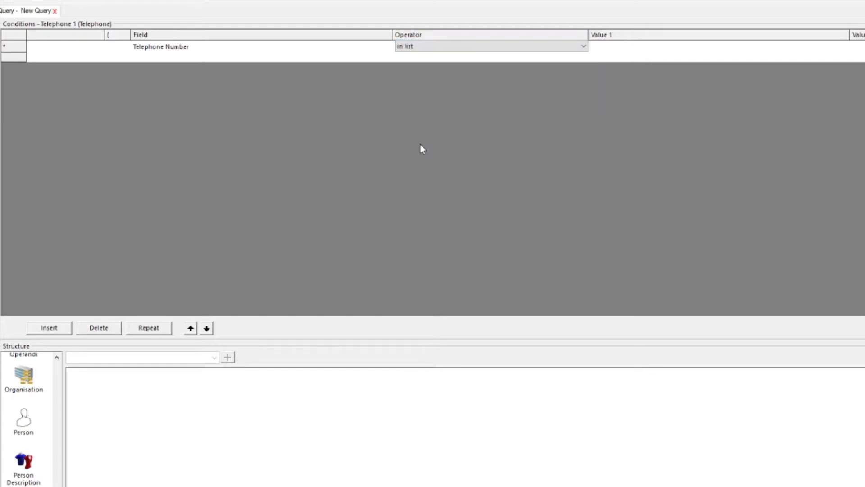
click(675, 53)
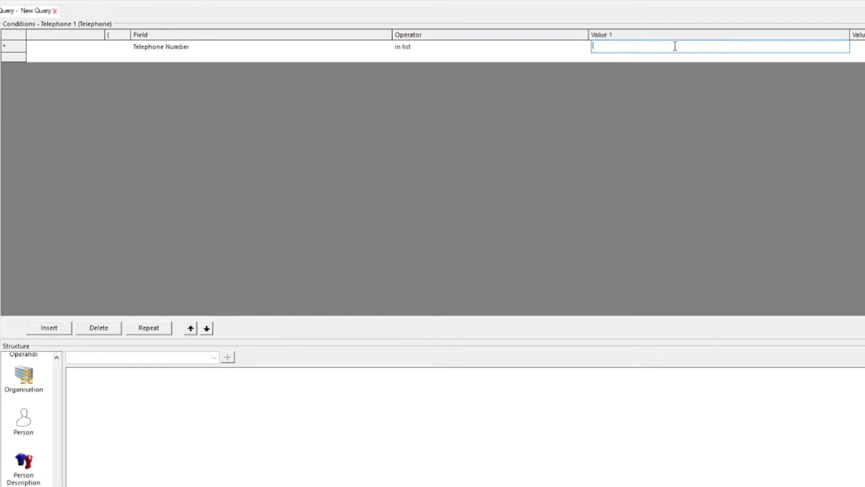
click(676, 47)
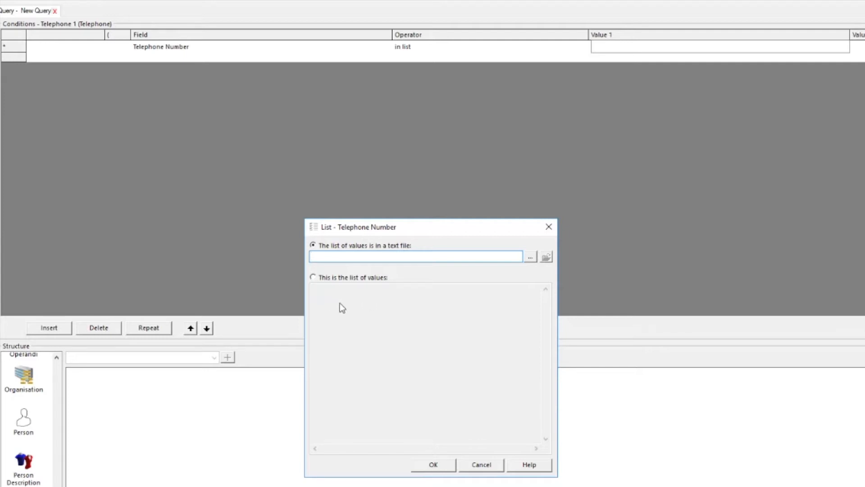
Set Value 1 to the text file Telephone Target Numbers.txt
click(531, 257)
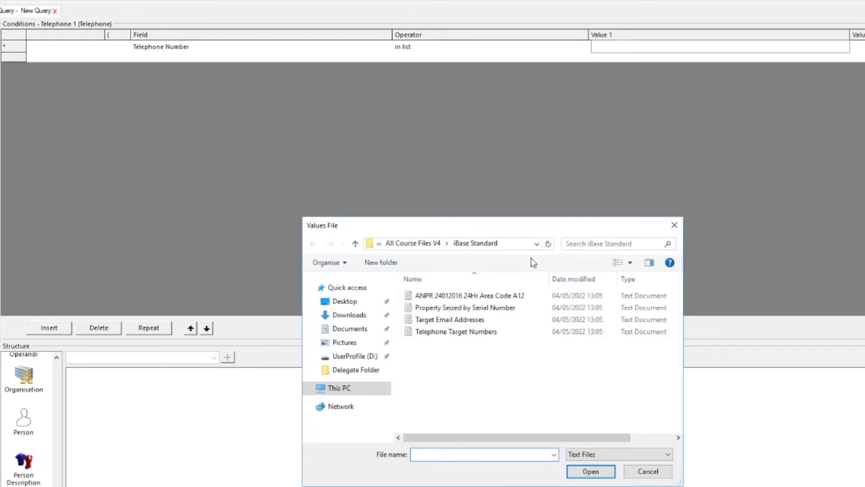
click(444, 336)
click(588, 472)
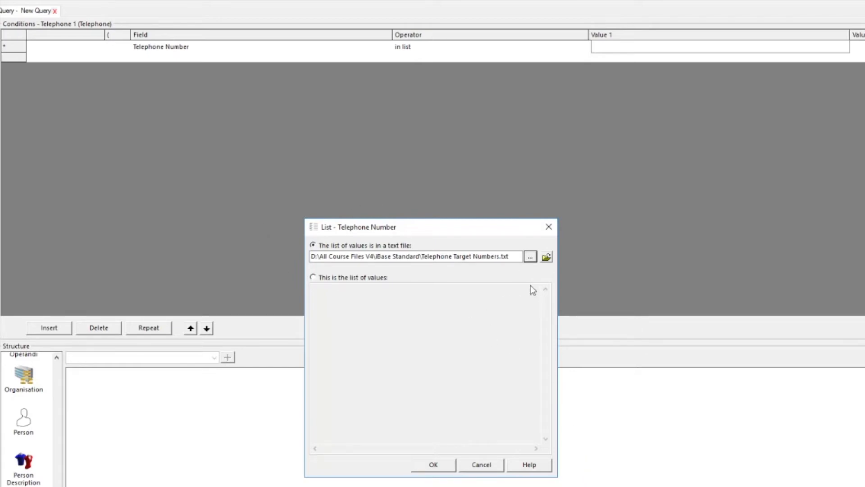
click(433, 465)
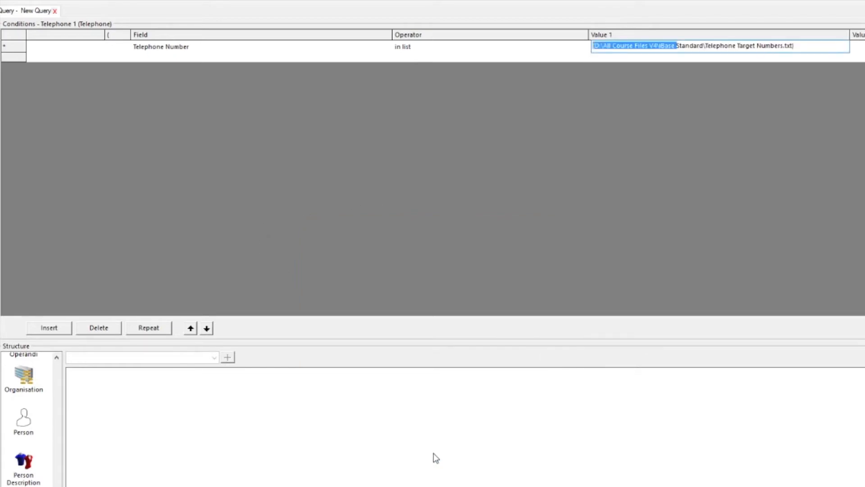
click(810, 47)
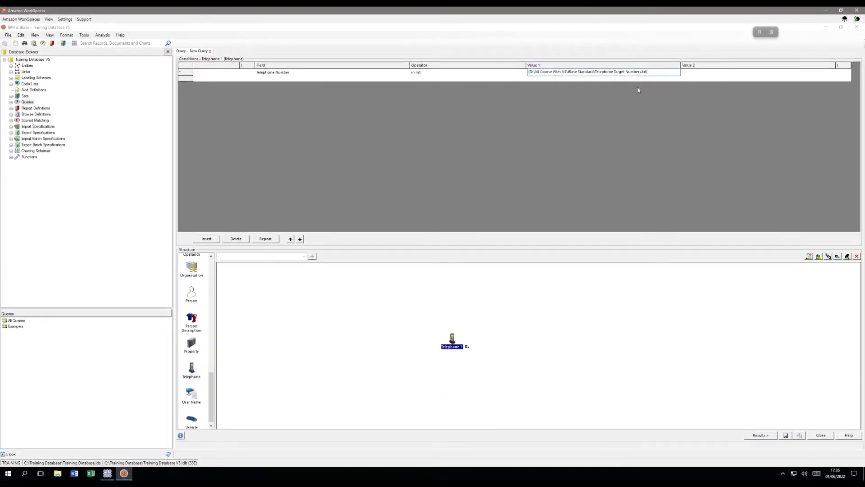
click(767, 436)
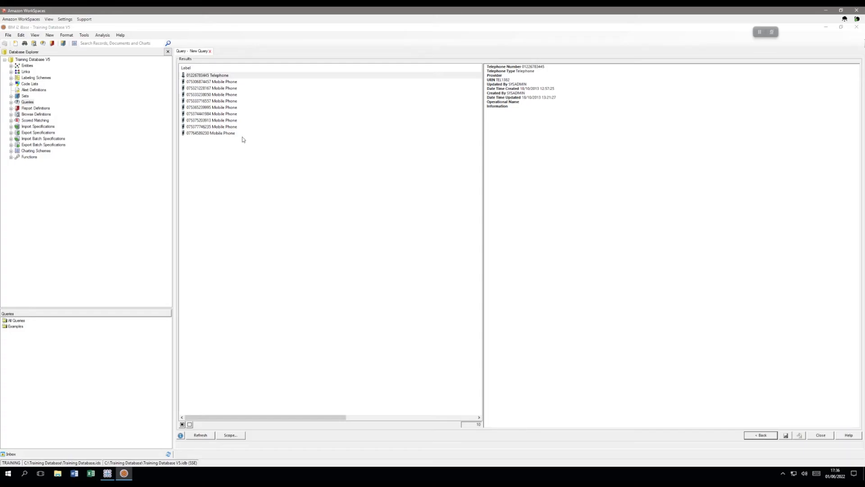
click(763, 435)
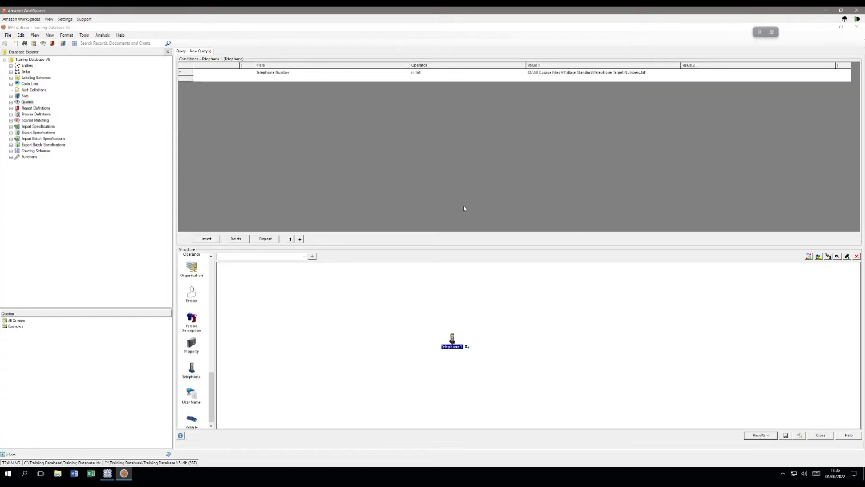
Clear the text-file path from Value 1
click(655, 73)
key(ctrl+a)
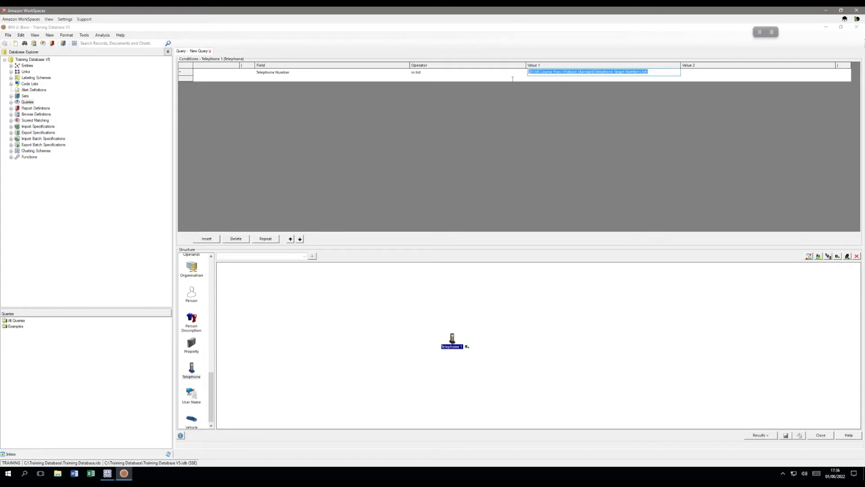
key(Delete)
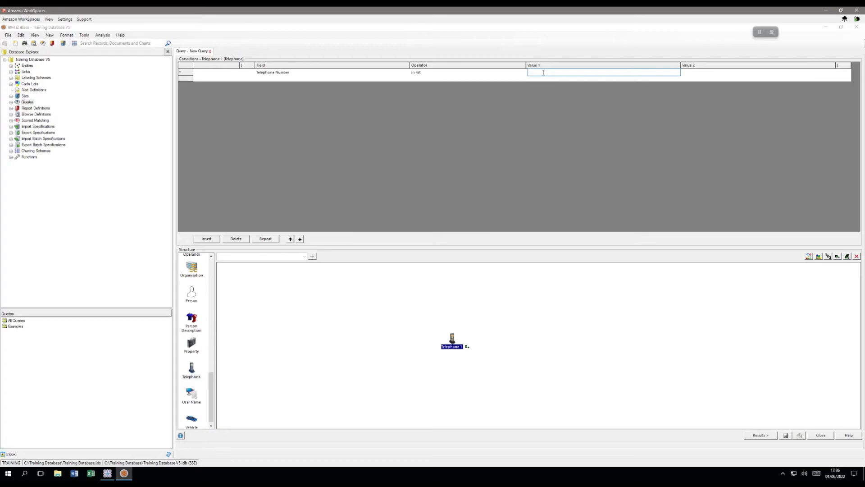
Enter three telephone numbers directly as the list of values, one per line
double_click(544, 73)
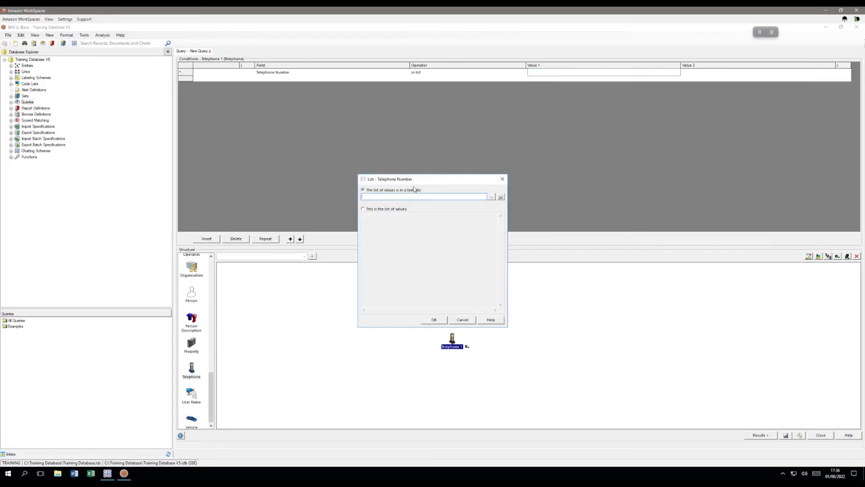
click(364, 209)
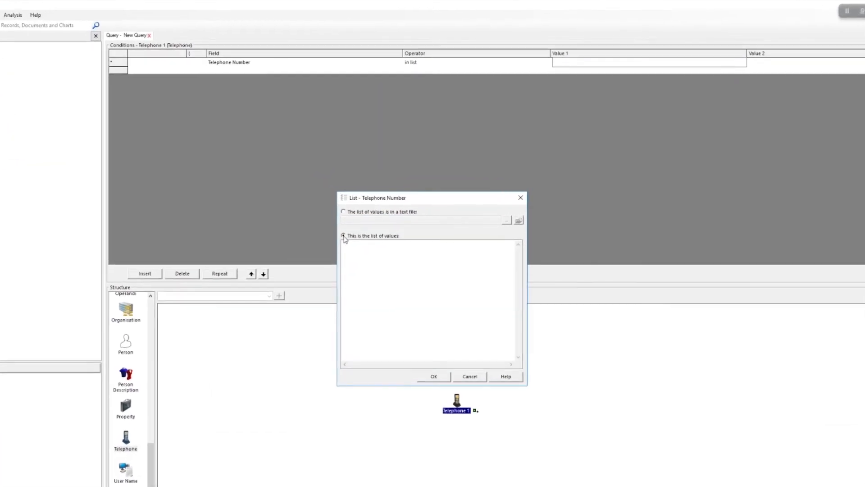
click(338, 272)
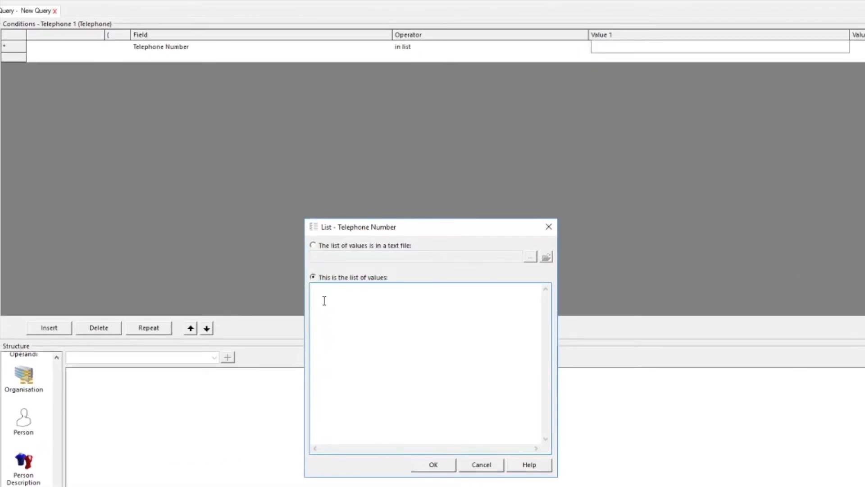
key(Up)
key(Up)
click(433, 464)
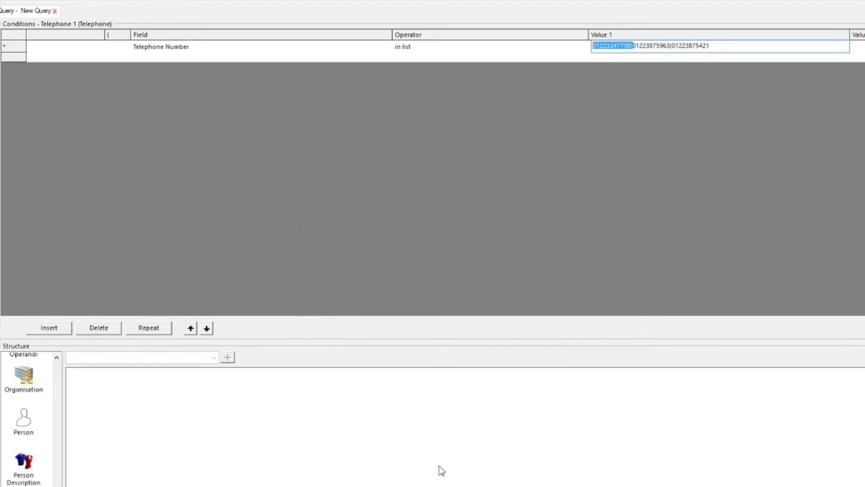
Run the query with the three typed telephone numbers to see the results
click(717, 46)
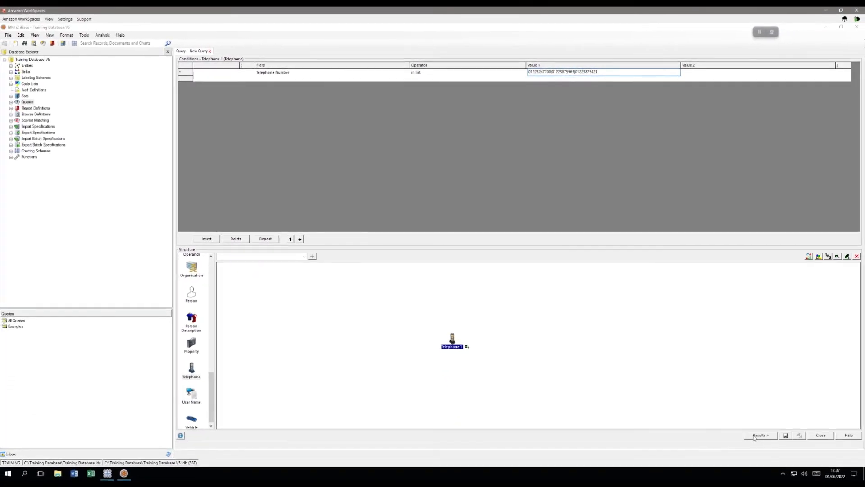
click(759, 435)
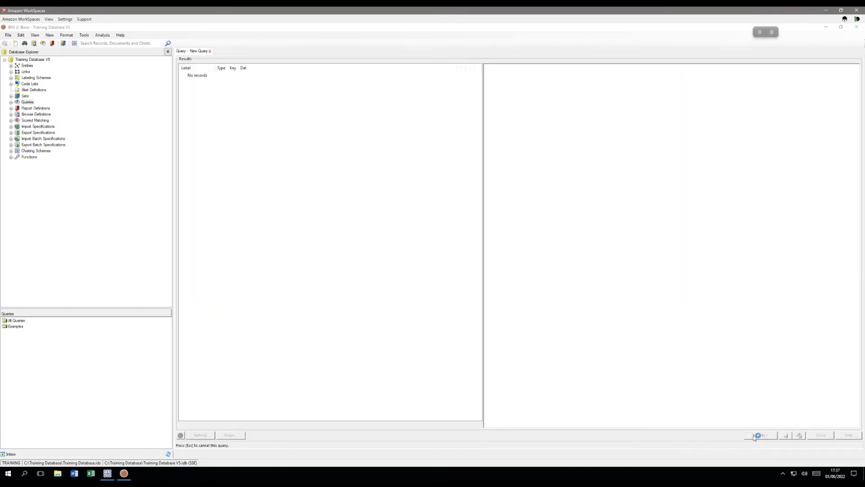